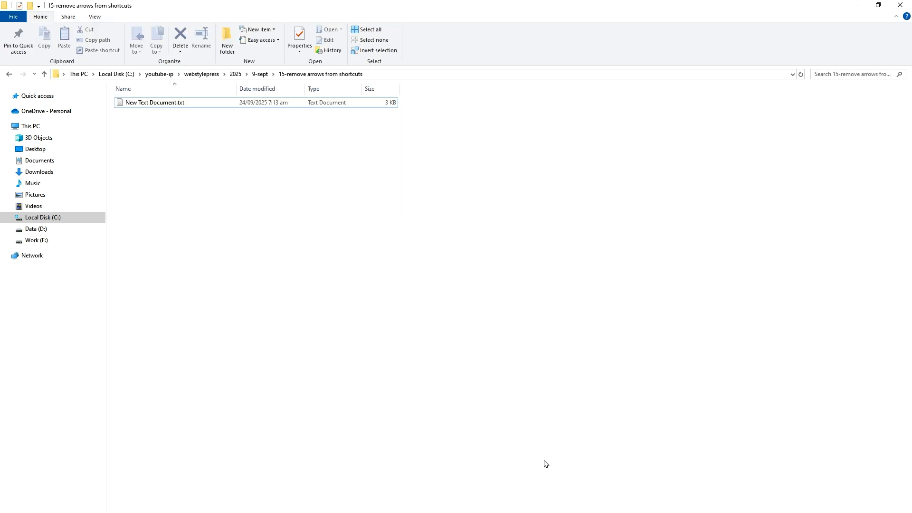
Step: Launch Registry Editor through the Run dialog with the command regedit
{"action": "key", "text": "super+r"}
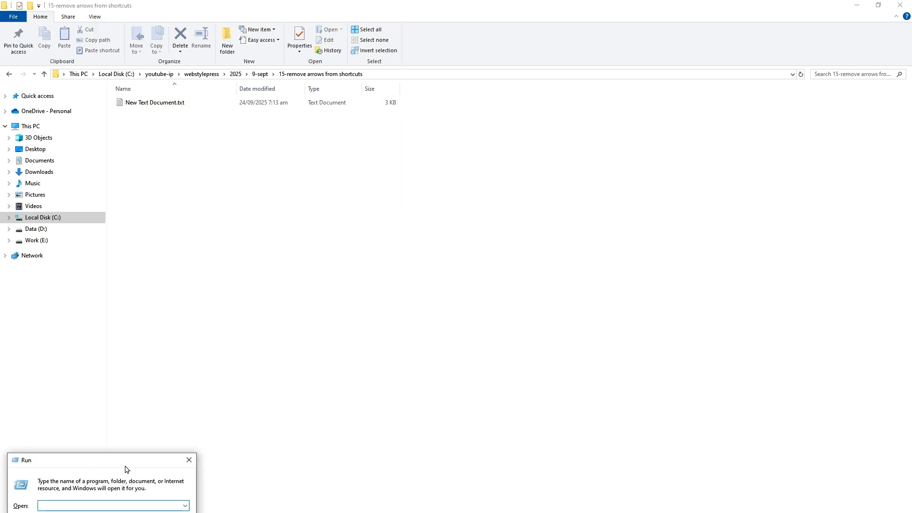
{"action": "left_click_drag", "start_coordinate": [135, 462], "coordinate": [483, 206]}
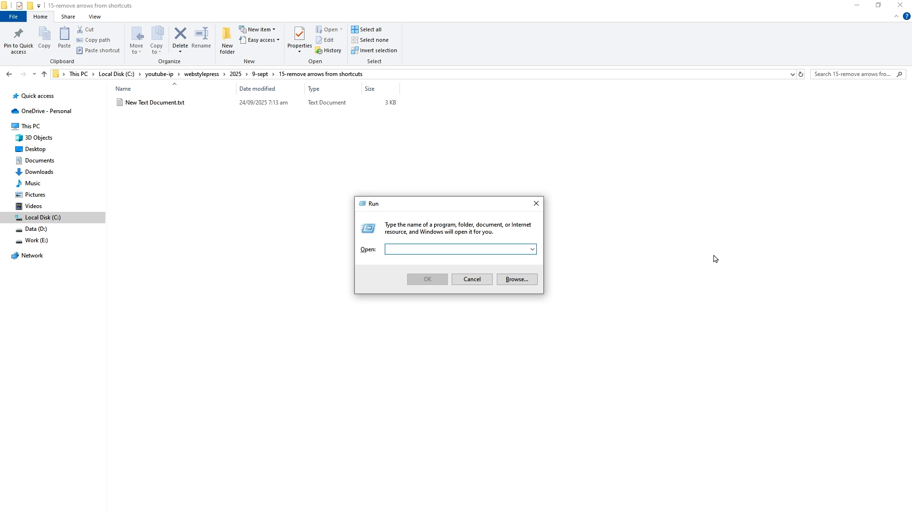
{"action": "type", "text": "regedit"}
{"action": "key", "text": "ctrl+a"}
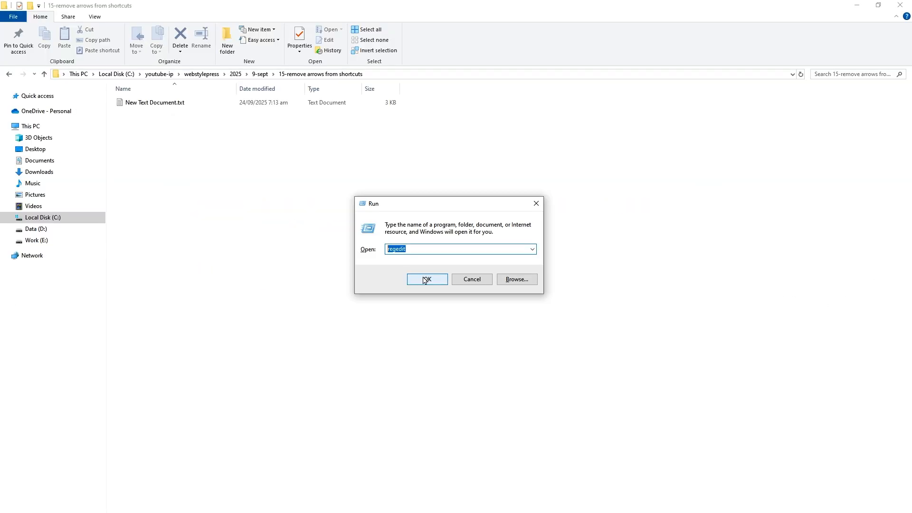
{"action": "left_click", "coordinate": [351, 355]}
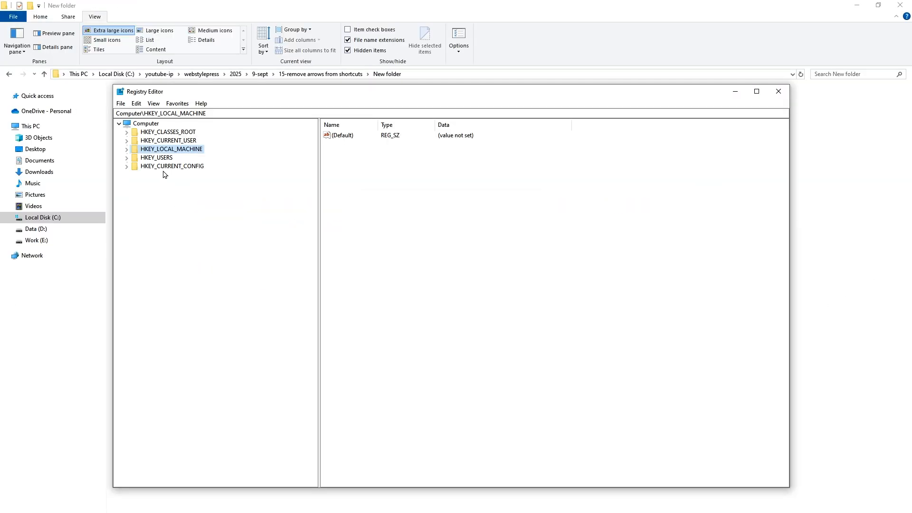
Step: Expand the registry tree through HKEY_LOCAL_MACHINE and SOFTWARE down to the Microsoft key
{"action": "left_click", "coordinate": [159, 127]}
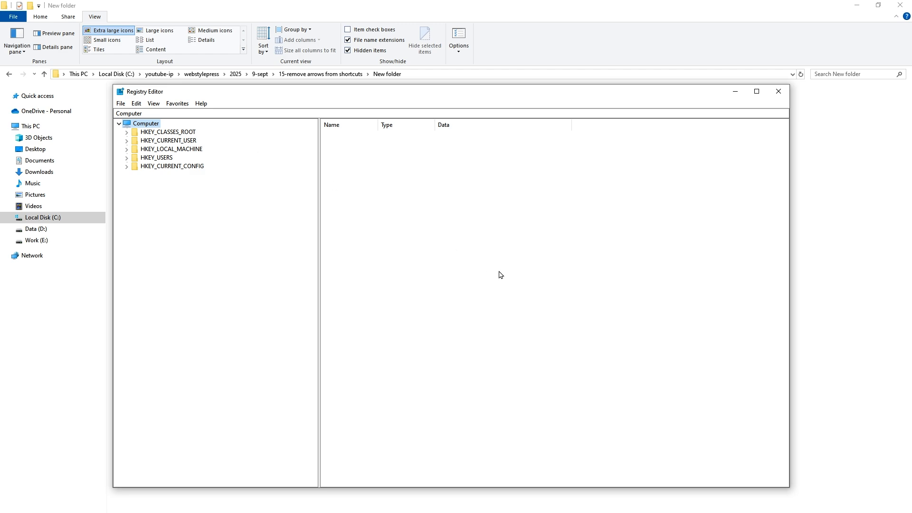
{"action": "left_click", "coordinate": [195, 149]}
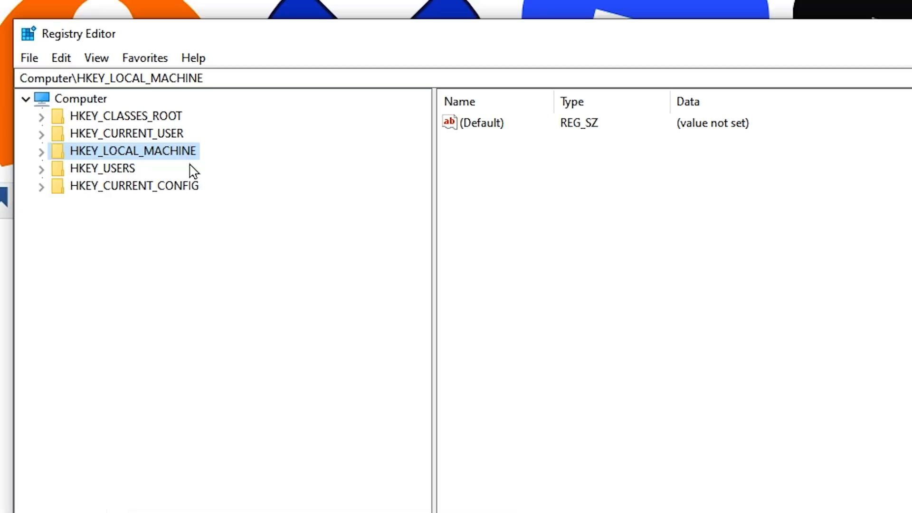
{"action": "left_click", "coordinate": [40, 152]}
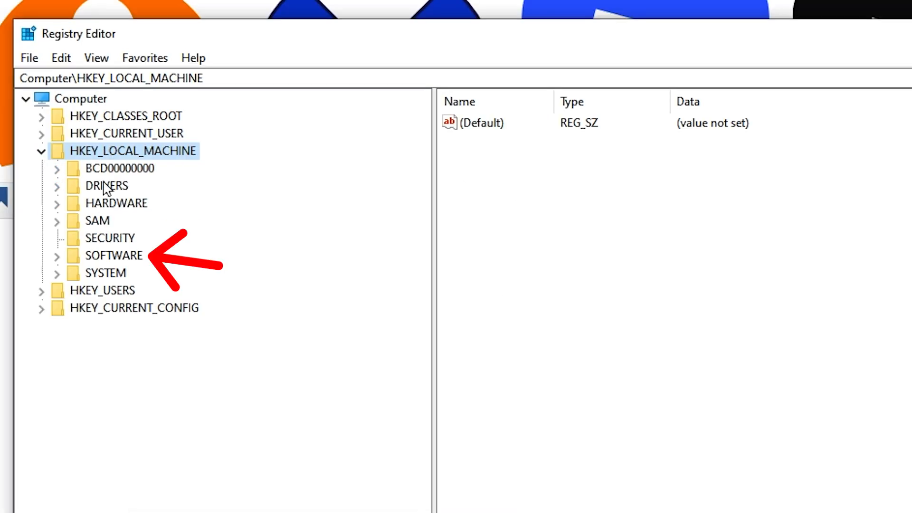
{"action": "left_click", "coordinate": [57, 257]}
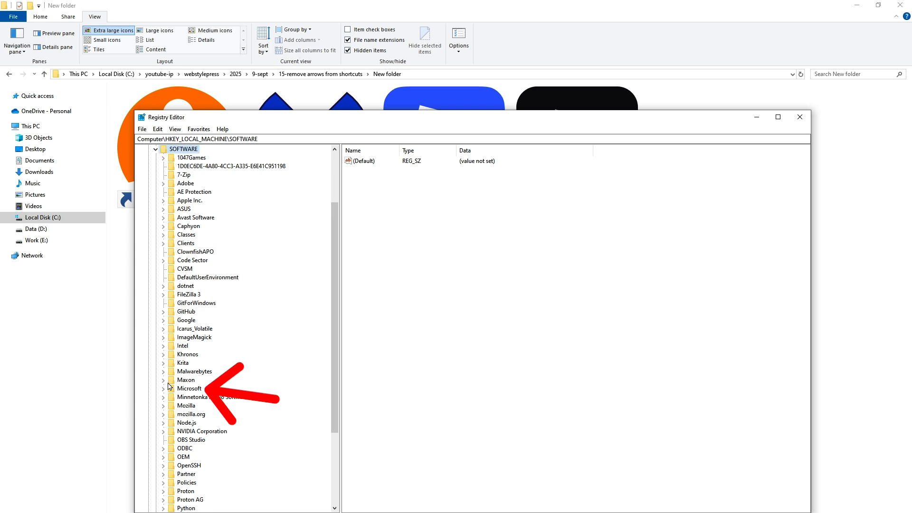
{"action": "left_click", "coordinate": [164, 390]}
Step: Under the Microsoft key, expand Windows and CurrentVersion, and open the Explorer key
{"action": "scroll", "coordinate": [229, 331], "scroll_direction": "down", "scroll_amount": 20}
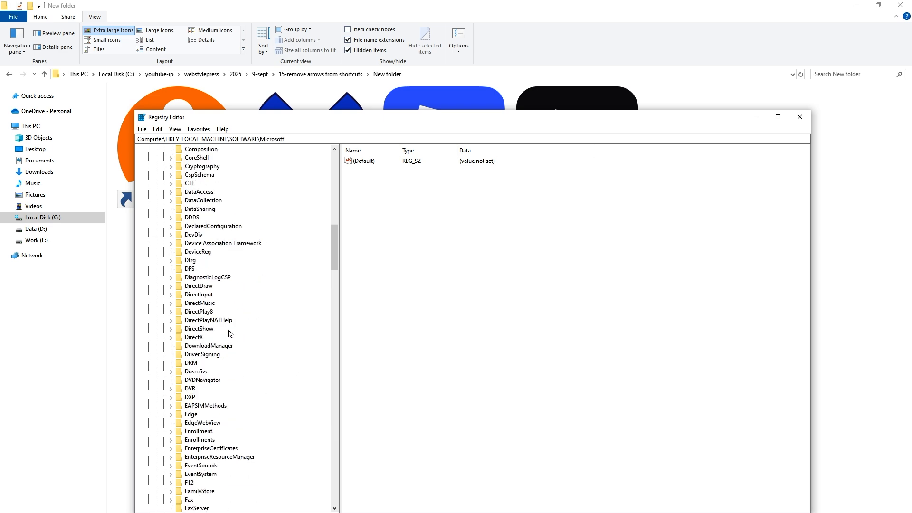
{"action": "scroll", "coordinate": [230, 331], "scroll_direction": "down", "scroll_amount": 20}
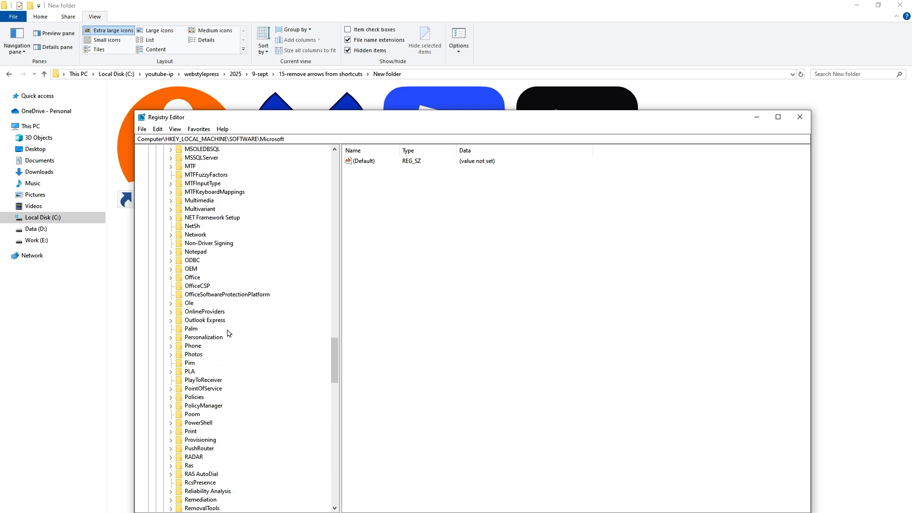
{"action": "scroll", "coordinate": [226, 334], "scroll_direction": "down", "scroll_amount": 12}
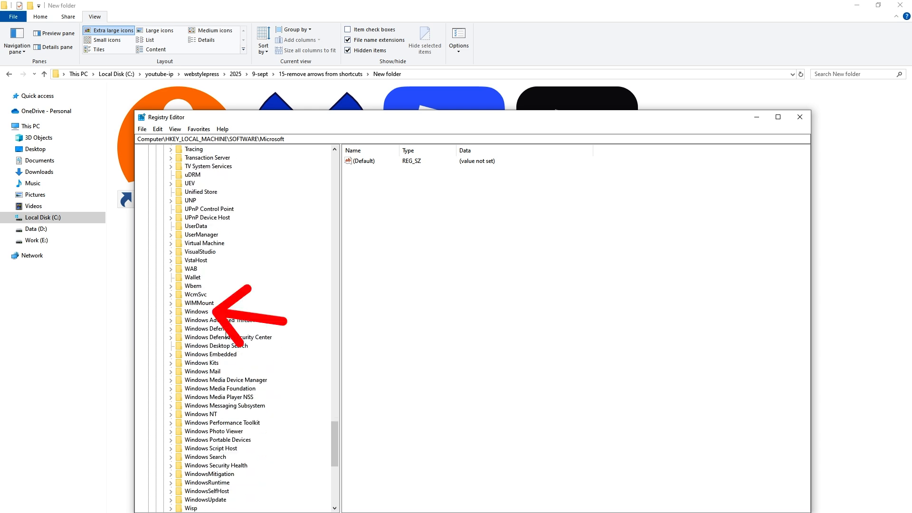
{"action": "left_click", "coordinate": [200, 312]}
{"action": "left_click", "coordinate": [172, 312]}
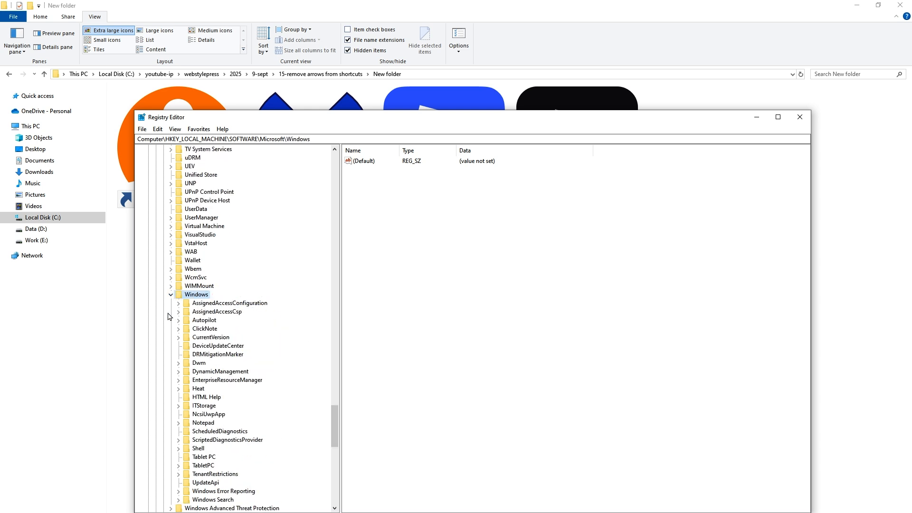
{"action": "double_click", "coordinate": [198, 339]}
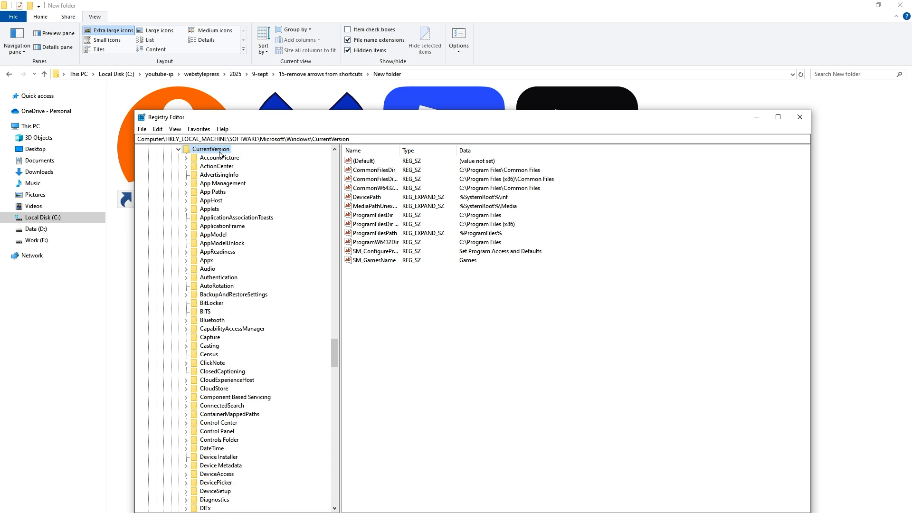
{"action": "left_click", "coordinate": [217, 432]}
{"action": "scroll", "coordinate": [293, 406], "scroll_direction": "down", "scroll_amount": 10}
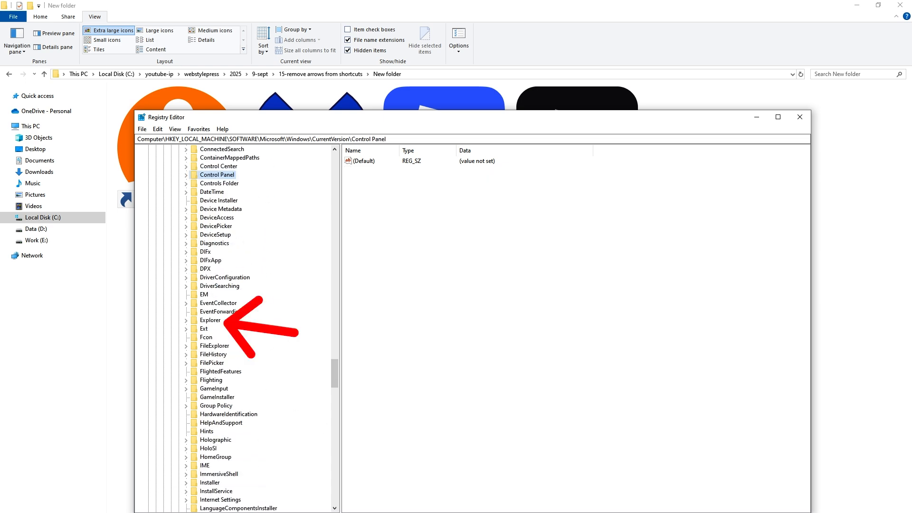
{"action": "left_click", "coordinate": [199, 323]}
{"action": "left_click", "coordinate": [187, 321]}
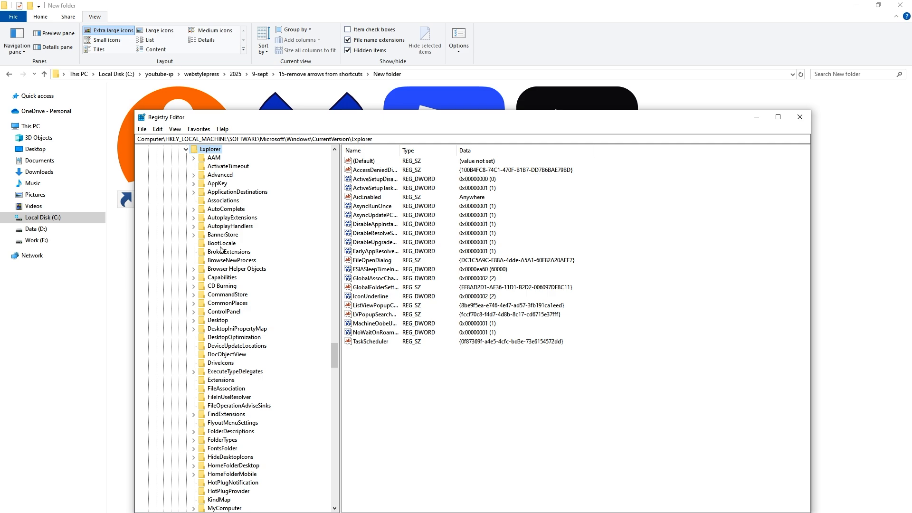
Step: Add a new key under Explorer and name it Shell Icons
{"action": "right_click", "coordinate": [216, 150]}
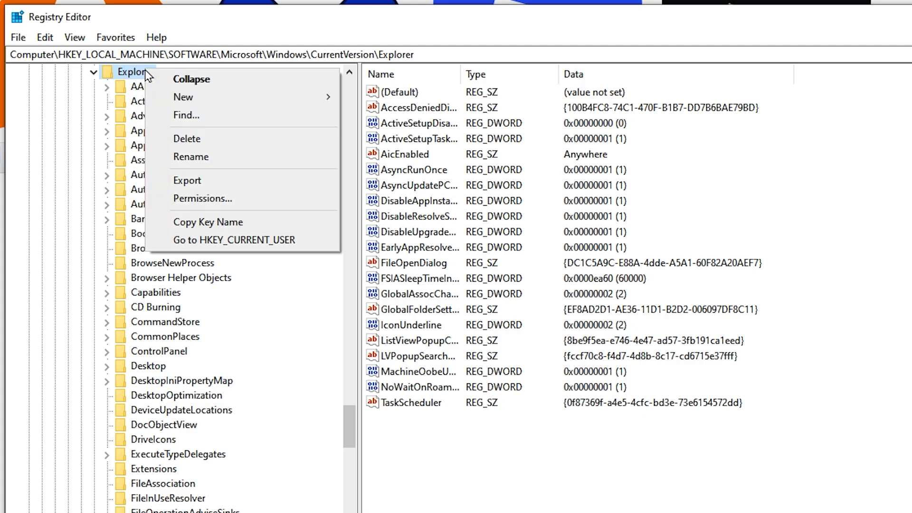
{"action": "mouse_move", "coordinate": [253, 163]}
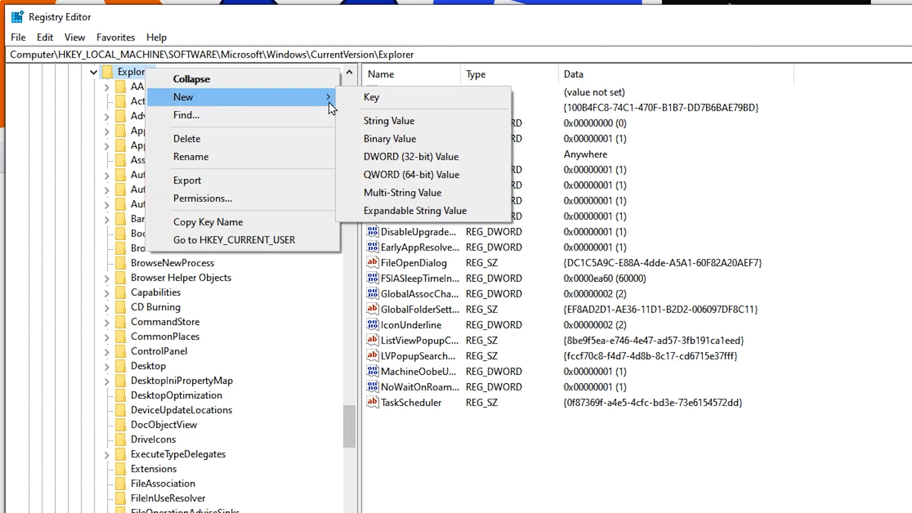
{"action": "left_click", "coordinate": [371, 97]}
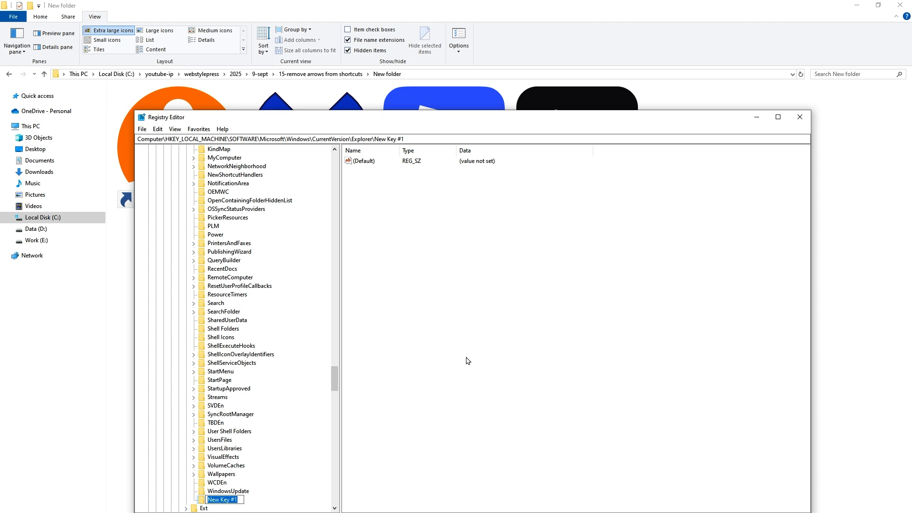
{"action": "type", "text": "Shell Icons"}
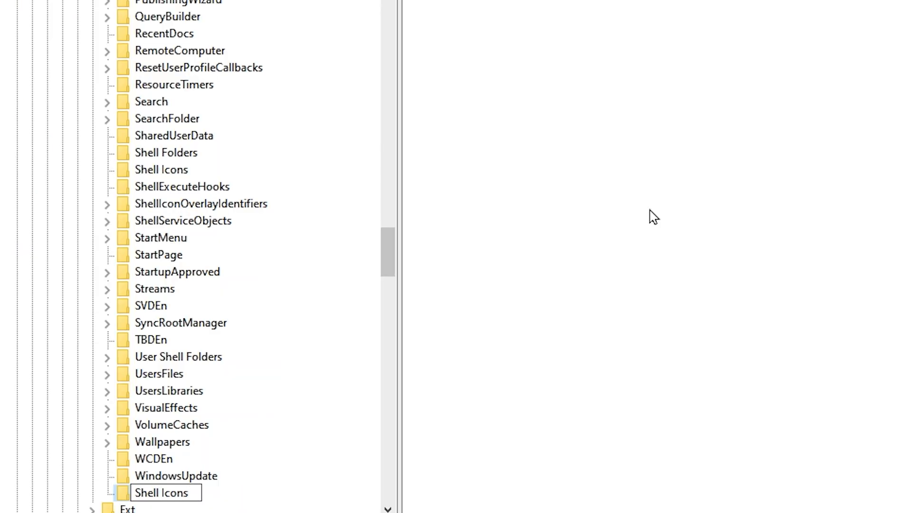
{"action": "key", "text": "Return"}
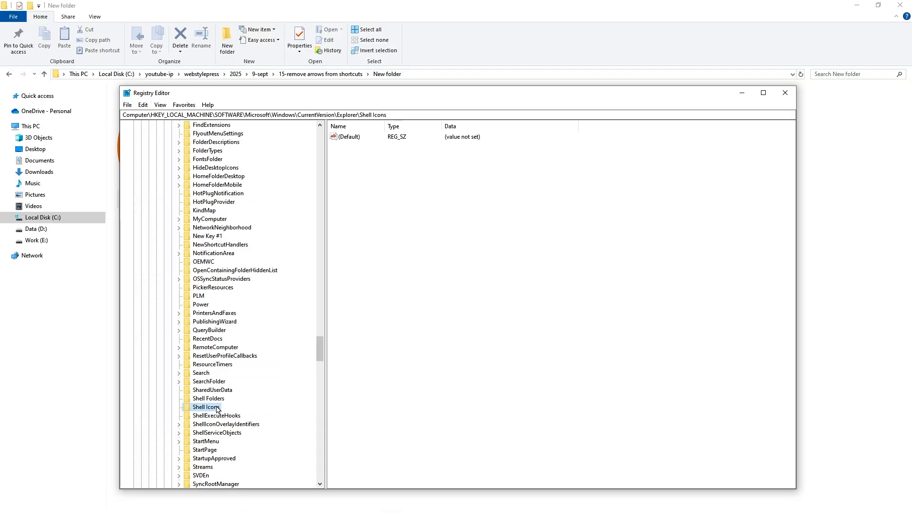
Step: Create a new string value named 29 in the Shell Icons key
{"action": "right_click", "coordinate": [217, 410]}
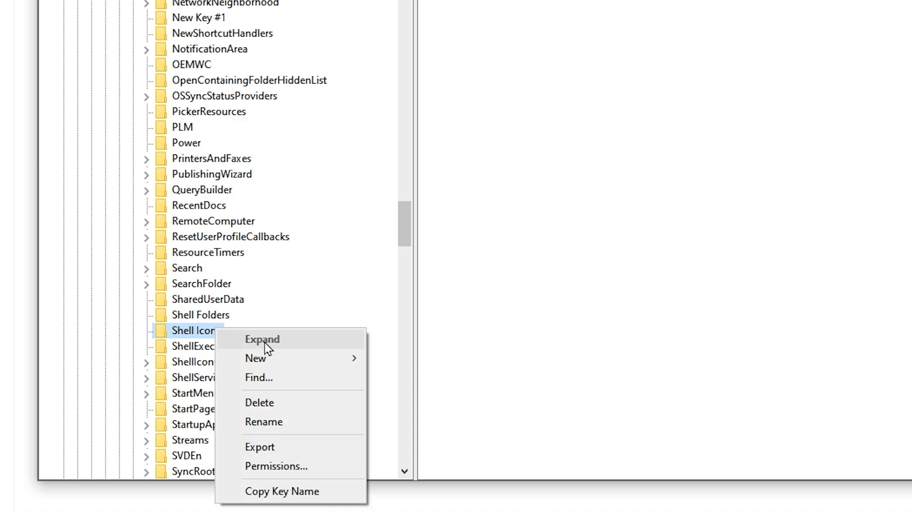
{"action": "mouse_move", "coordinate": [255, 424]}
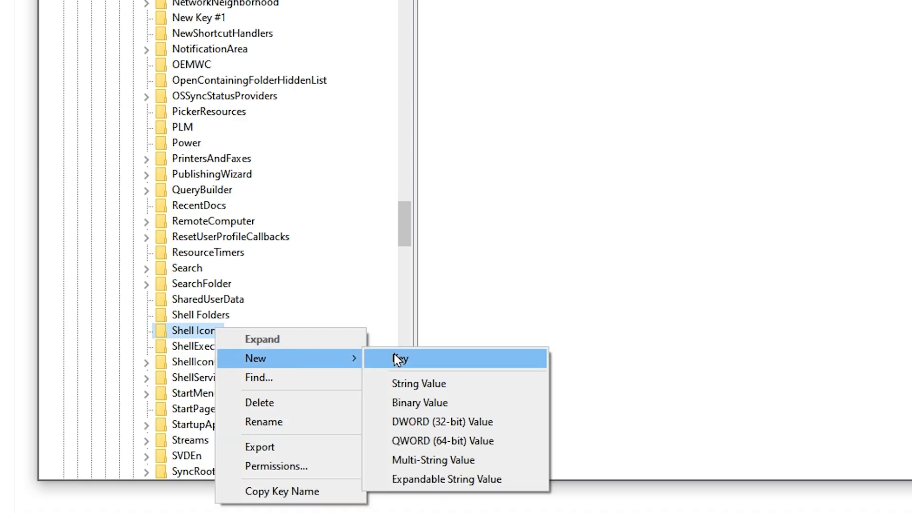
{"action": "left_click", "coordinate": [462, 385]}
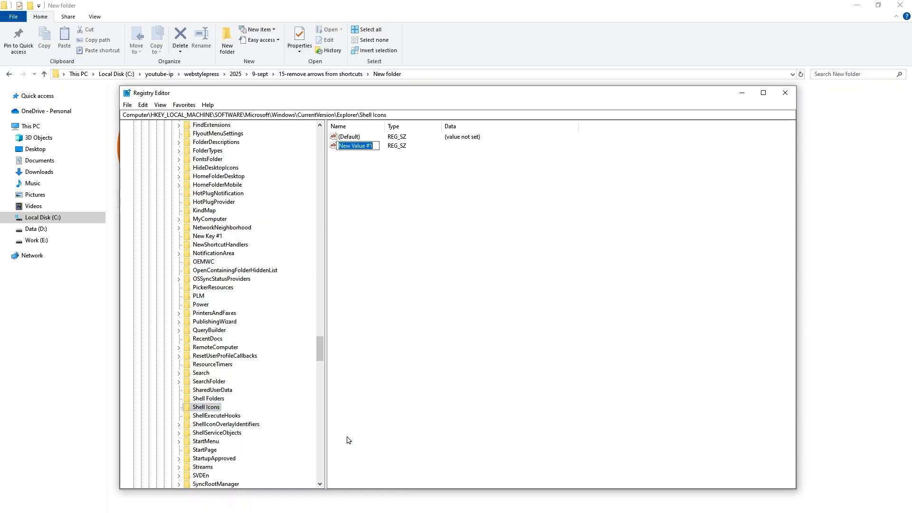
{"action": "type", "text": "29"}
{"action": "key", "text": "Return"}
Step: Open the string value 29 and enter %windir%\System32\shell32.dll,-50 as its value data
{"action": "key", "text": "Return"}
{"action": "left_click_drag", "start_coordinate": [260, 130], "coordinate": [523, 207]}
{"action": "left_click", "coordinate": [463, 257]}
{"action": "type", "text": "%windir%\\System32\\shell32.dll,-50"}
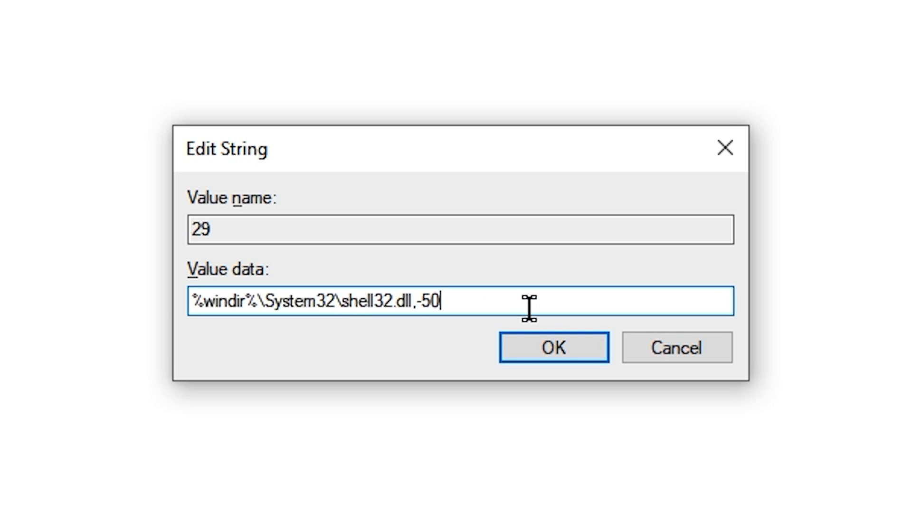
{"action": "left_click_drag", "start_coordinate": [522, 256], "coordinate": [356, 253]}
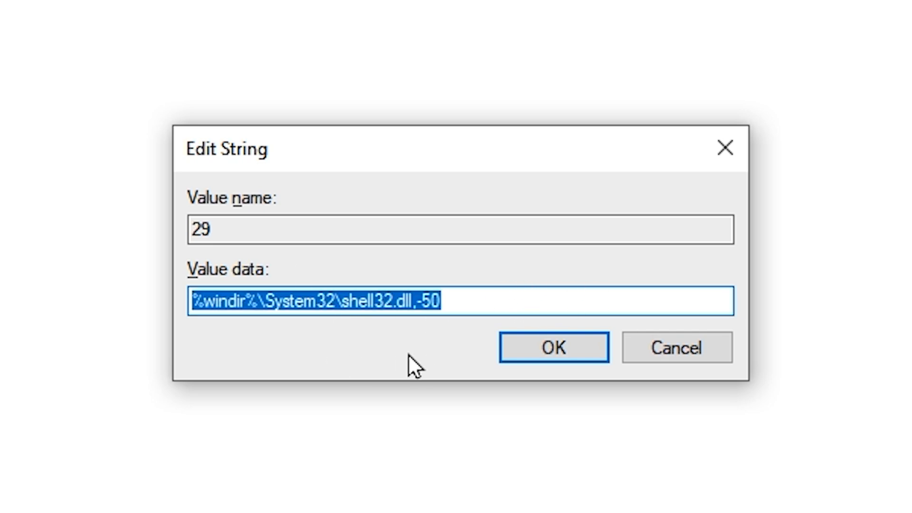
{"action": "left_click_drag", "start_coordinate": [545, 307], "coordinate": [20, 309]}
{"action": "left_click_drag", "start_coordinate": [411, 301], "coordinate": [559, 335]}
{"action": "key", "text": "shift+Left"}
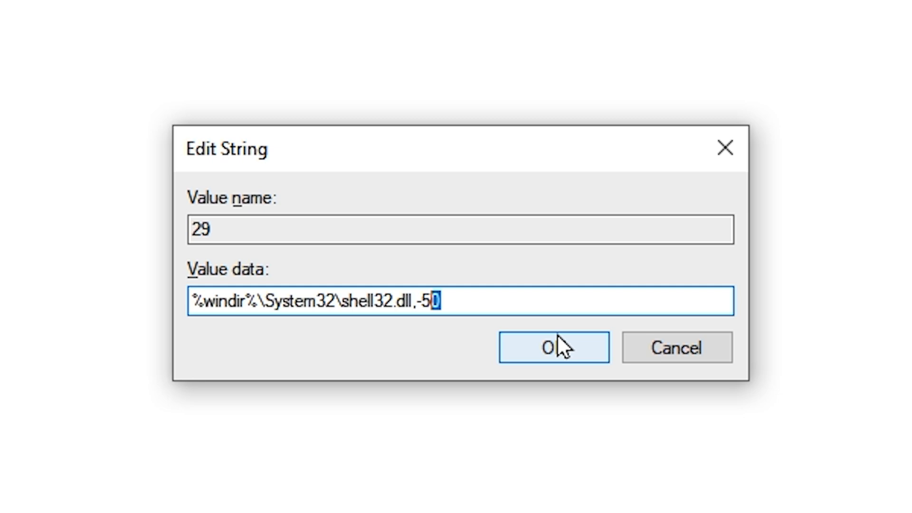
{"action": "type", "text": "1"}
{"action": "key", "text": "shift+Left"}
{"action": "type", "text": "0"}
{"action": "key", "text": "ctrl+a"}
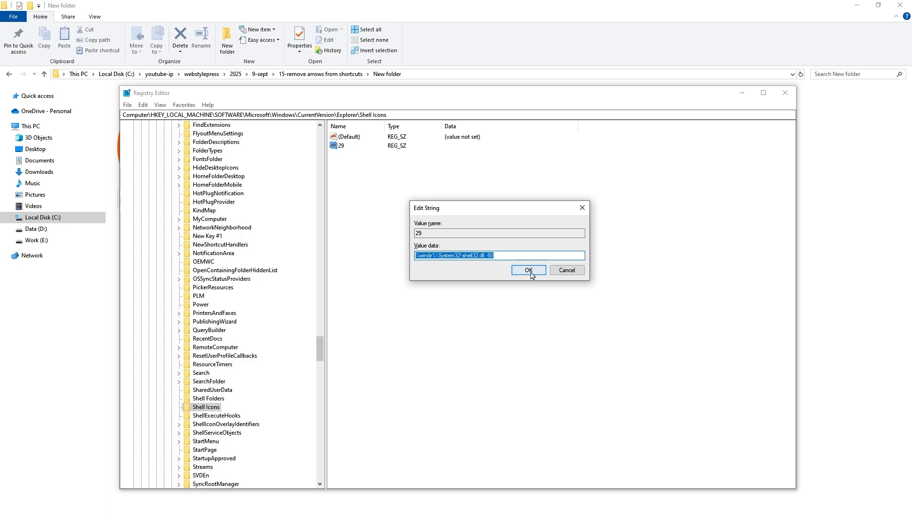
Step: Accept the value data entered for string value 29 and close Registry Editor
{"action": "left_click", "coordinate": [554, 347]}
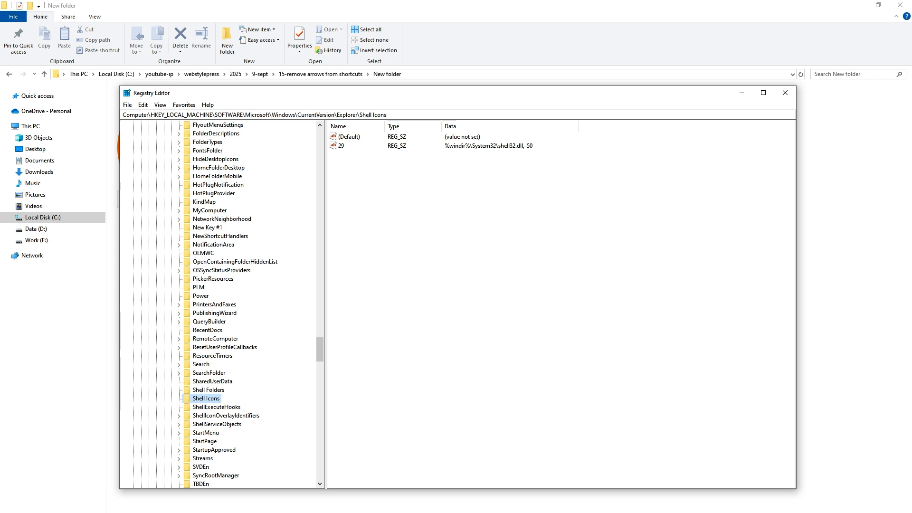
{"action": "key", "text": "alt+F4"}
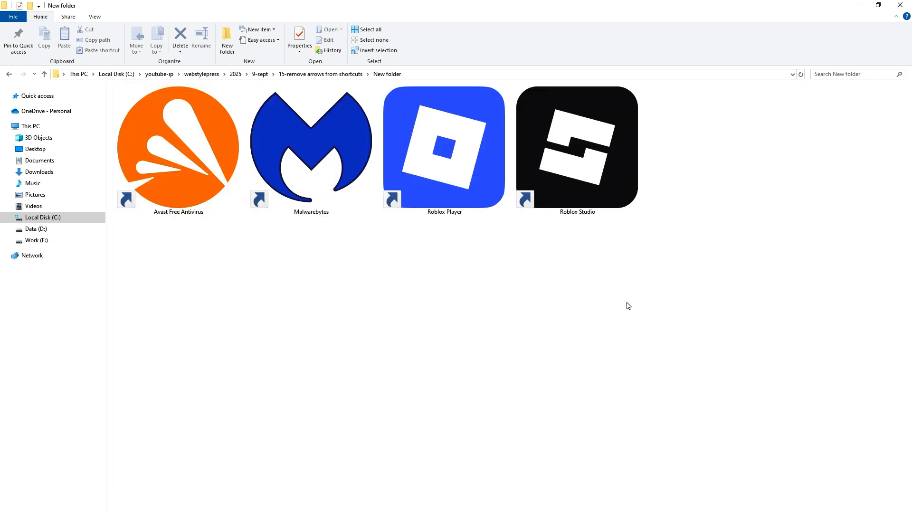
Step: Open Task Manager and restart the Windows Explorer process
{"action": "right_click", "coordinate": [515, 314]}
{"action": "left_click", "coordinate": [561, 354]}
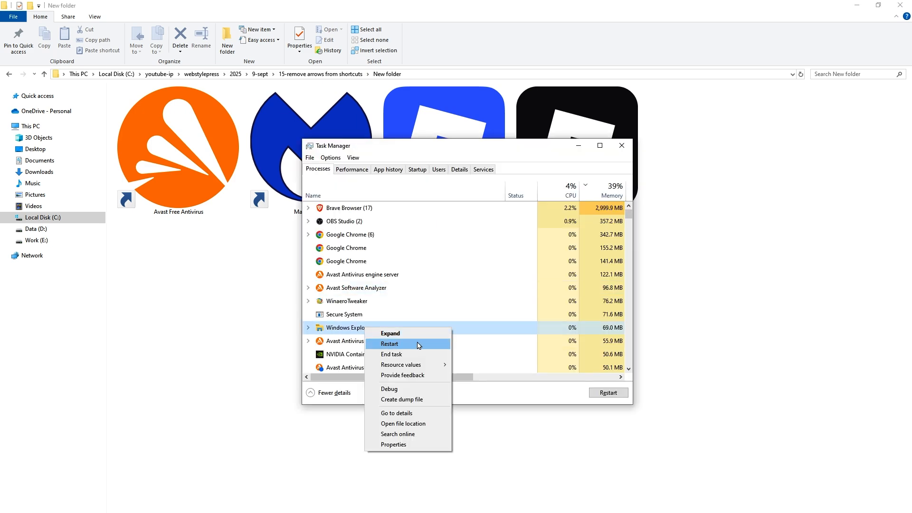
{"action": "left_click", "coordinate": [390, 344]}
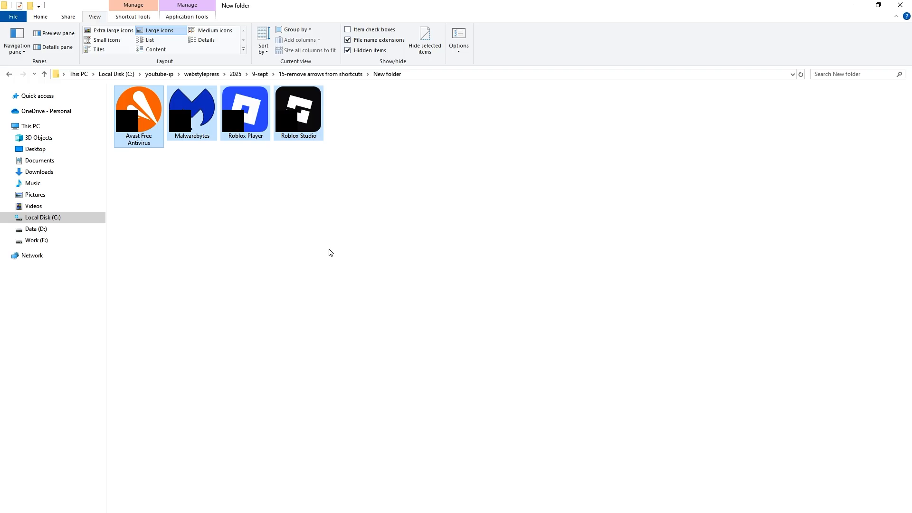
Step: Examine the overlays on the four shortcuts in the folder at extra large icon size
{"action": "left_click_drag", "start_coordinate": [353, 245], "coordinate": [135, 128]}
{"action": "left_click", "coordinate": [113, 30]}
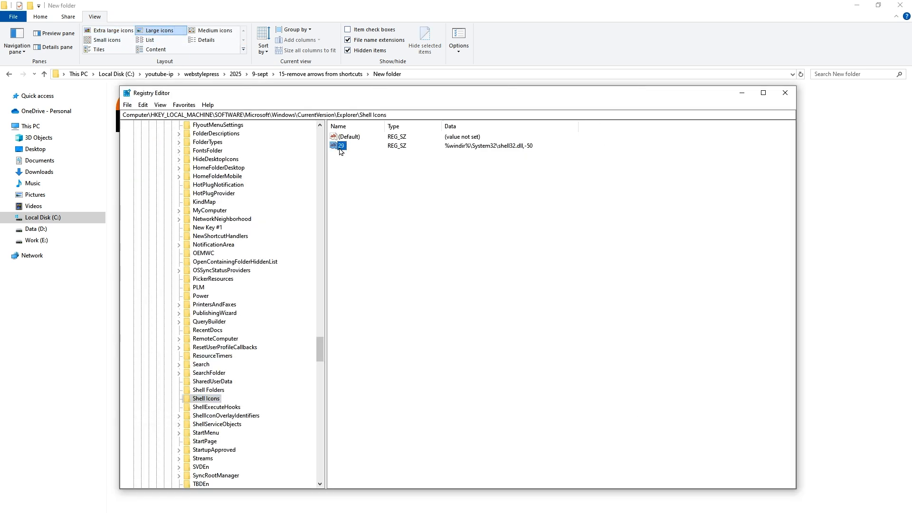
Step: Clear the value data of string value 29 in the Shell Icons key and close Registry Editor
{"action": "double_click", "coordinate": [341, 145]}
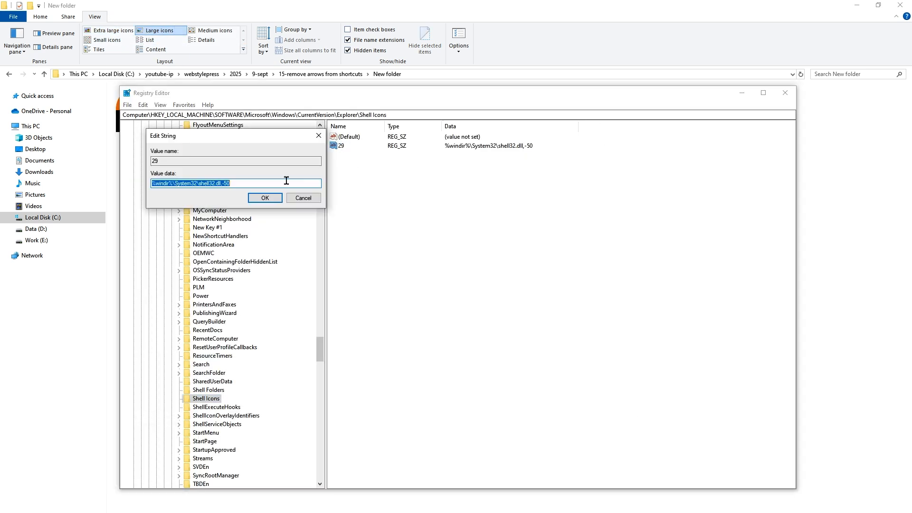
{"action": "left_click", "coordinate": [287, 180]}
{"action": "left_click_drag", "start_coordinate": [250, 146], "coordinate": [518, 222]}
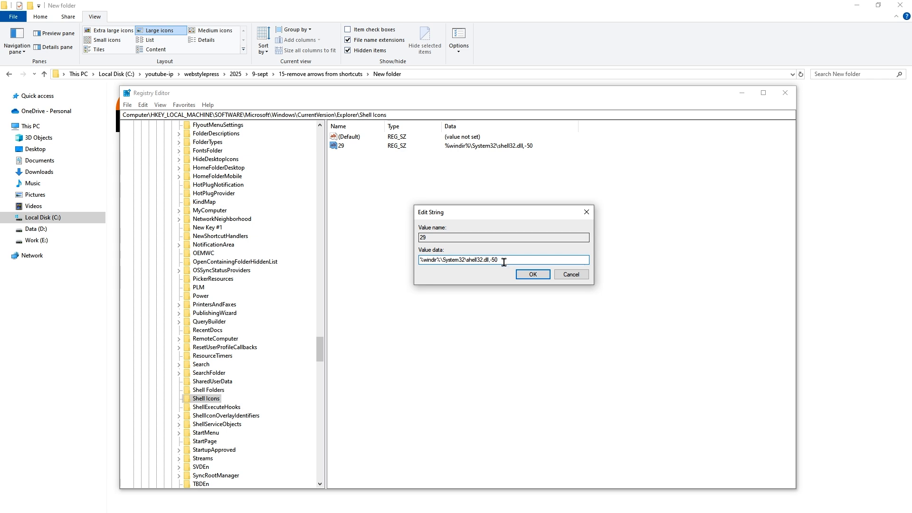
{"action": "left_click_drag", "start_coordinate": [528, 262], "coordinate": [261, 266]}
{"action": "key", "text": "BackSpace"}
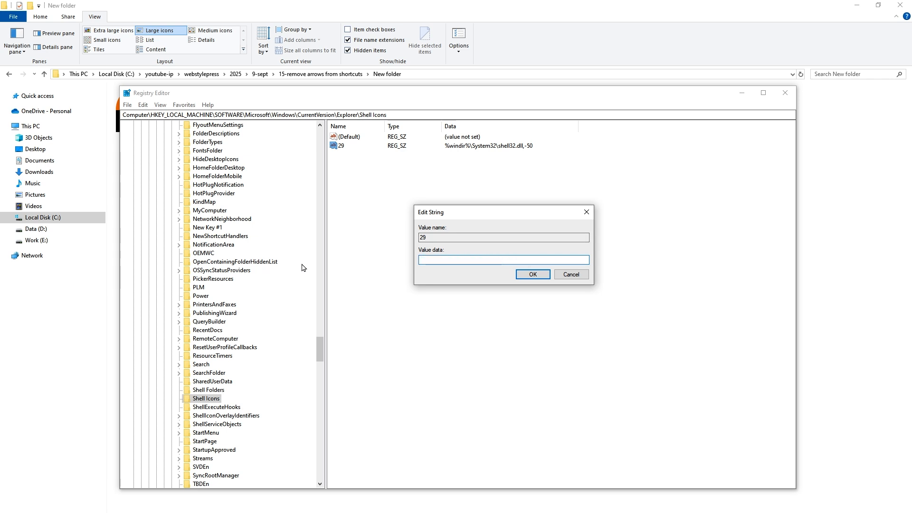
{"action": "left_click", "coordinate": [533, 280]}
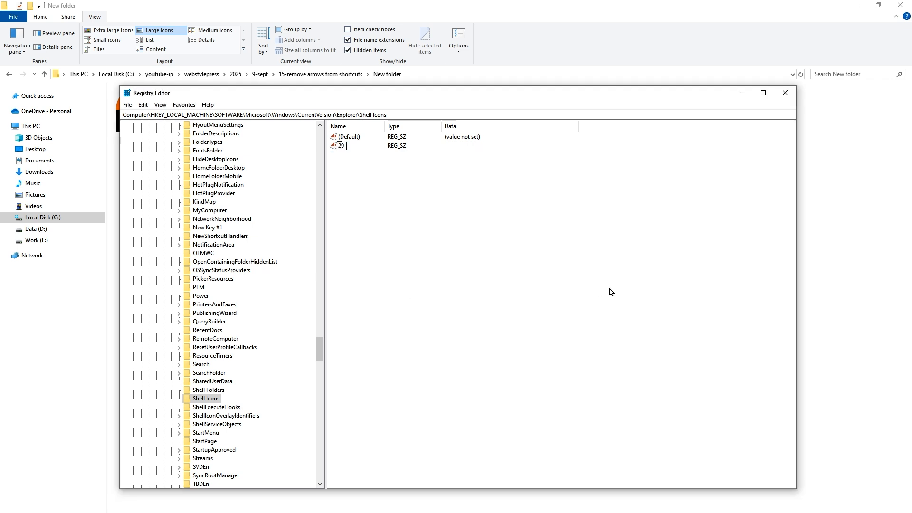
{"action": "left_click", "coordinate": [784, 93]}
Step: Restart the Windows Explorer process from Task Manager so the empty value data takes effect
{"action": "key", "text": "ctrl+shift+Escape"}
{"action": "right_click", "coordinate": [354, 320]}
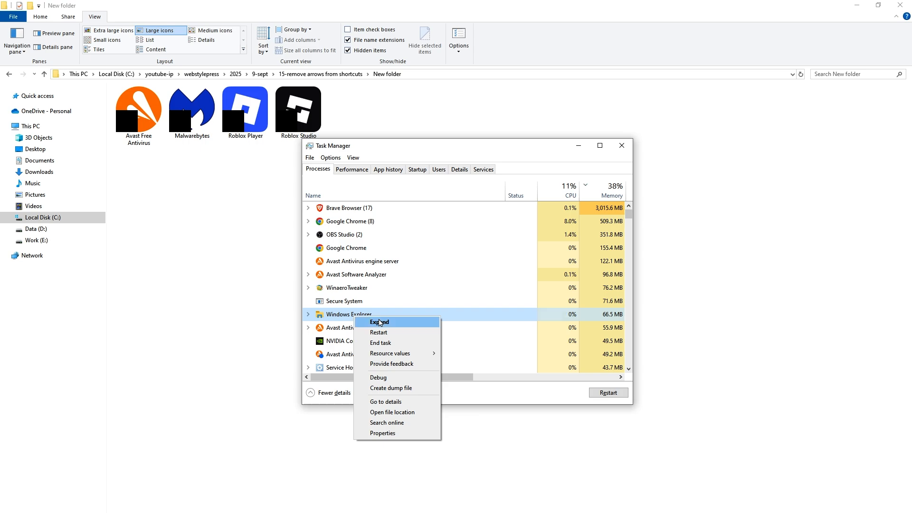
{"action": "left_click", "coordinate": [396, 333]}
Step: Inspect the four shortcuts both selected and unselected, and set the folder layout to Extra large icons
{"action": "left_click_drag", "start_coordinate": [689, 315], "coordinate": [147, 144]}
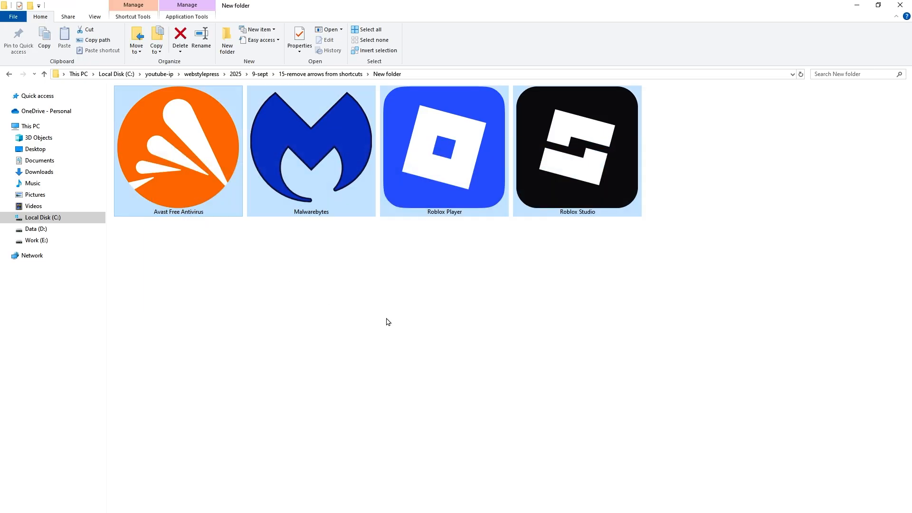
{"action": "left_click", "coordinate": [589, 170]}
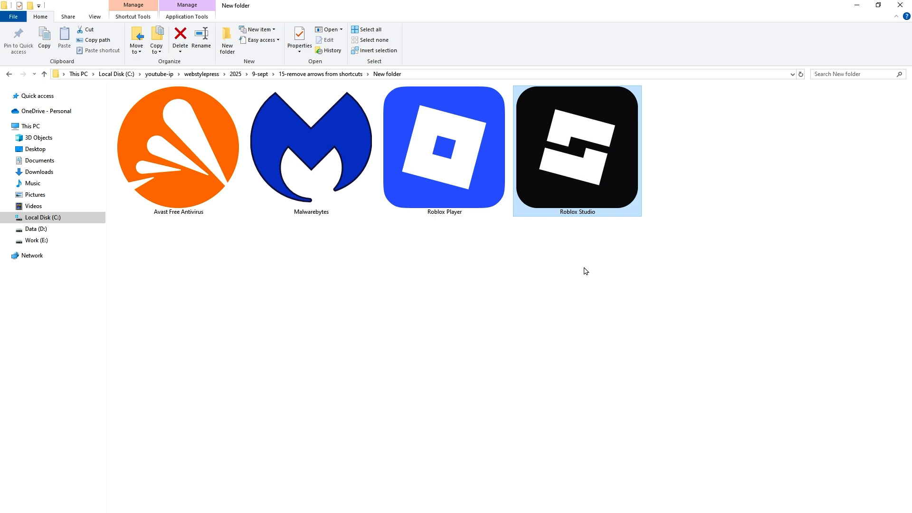
{"action": "left_click_drag", "start_coordinate": [647, 287], "coordinate": [184, 160]}
{"action": "left_click", "coordinate": [205, 258]}
{"action": "left_click", "coordinate": [95, 17]}
{"action": "left_click", "coordinate": [146, 30]}
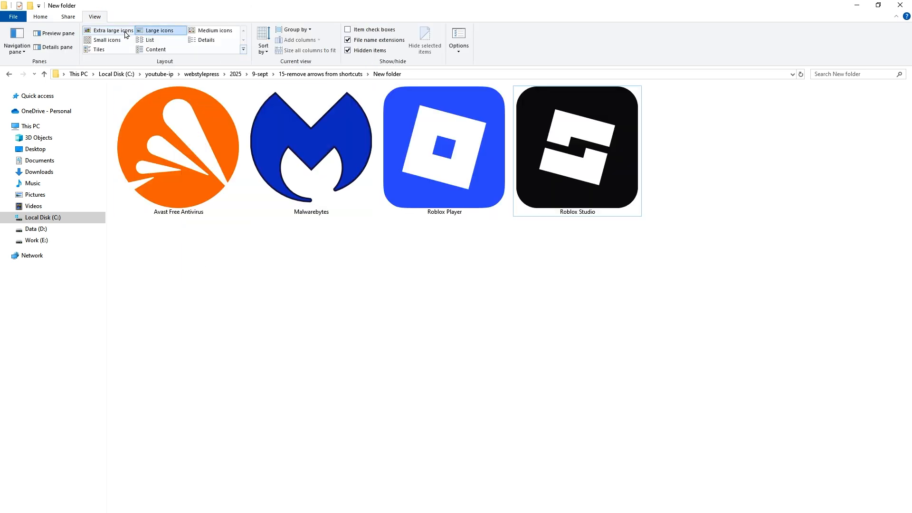
{"action": "left_click", "coordinate": [126, 31]}
{"action": "key", "text": "ctrl+a"}
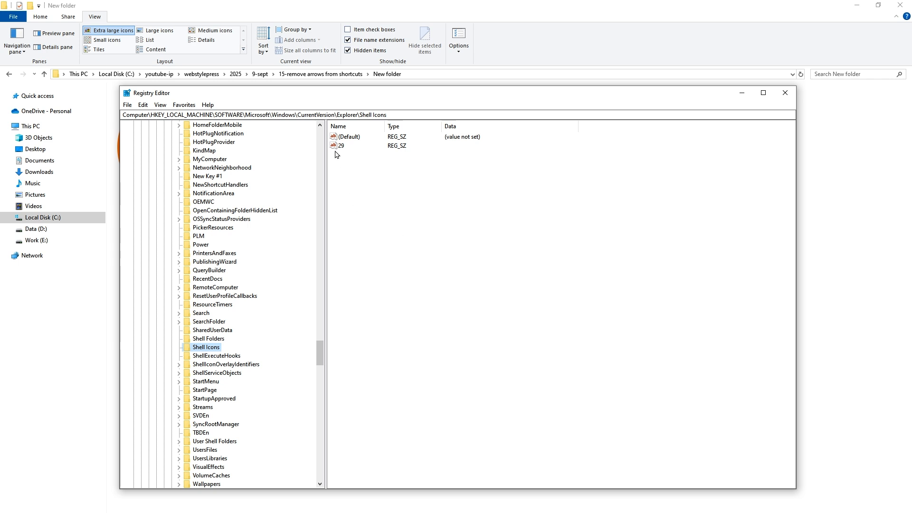
Step: Delete string value 29 from the Shell Icons key in Registry Editor and restart the Windows Explorer process from Task Manager
{"action": "left_click", "coordinate": [335, 148]}
{"action": "right_click", "coordinate": [343, 149]}
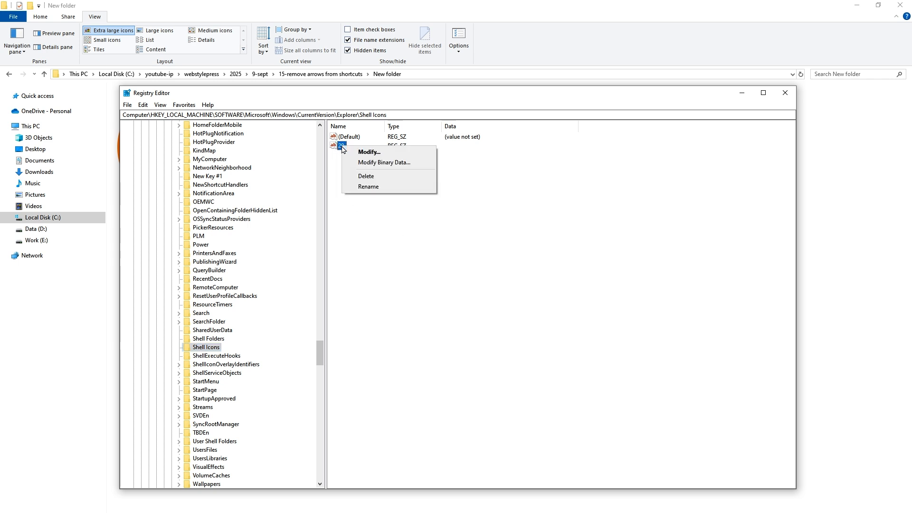
{"action": "left_click", "coordinate": [373, 178]}
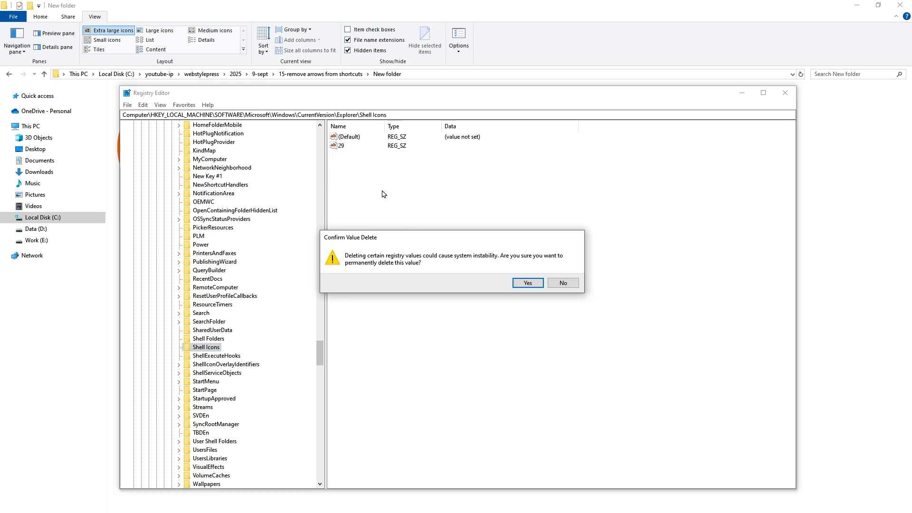
{"action": "left_click", "coordinate": [521, 285]}
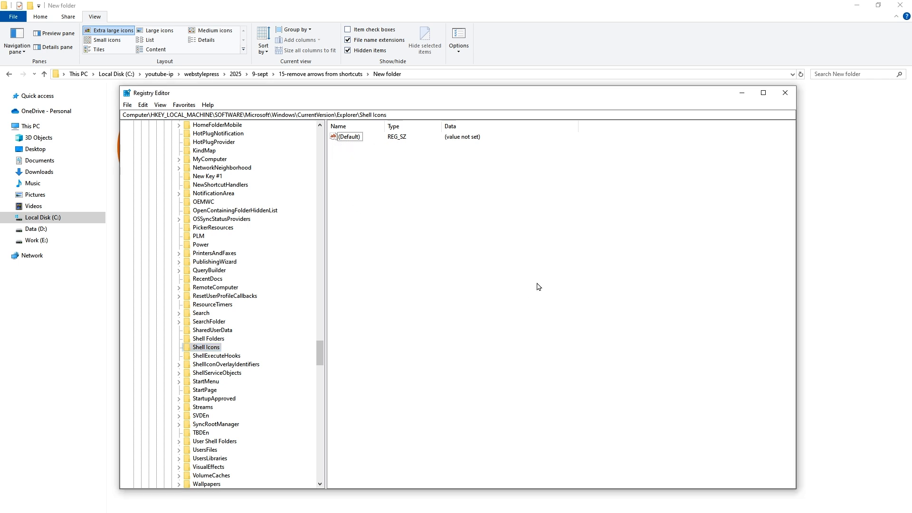
{"action": "left_click", "coordinate": [785, 93]}
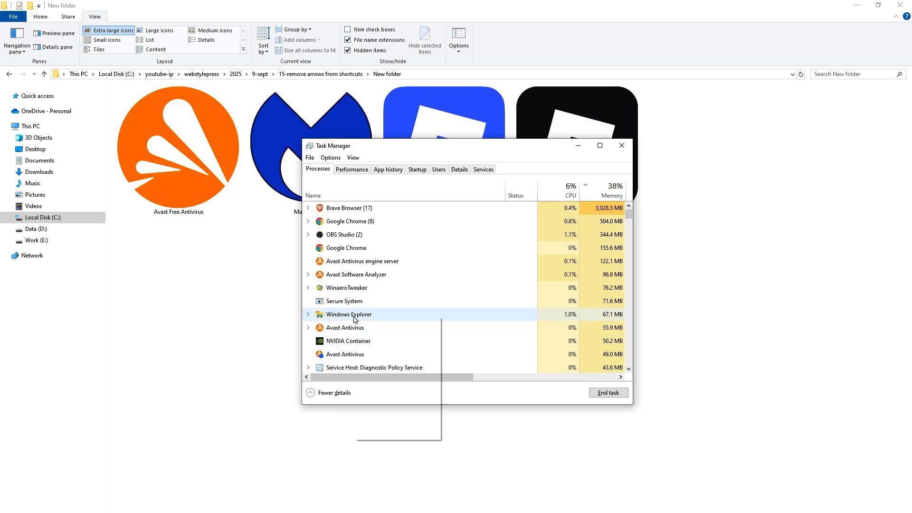
{"action": "right_click", "coordinate": [356, 317]}
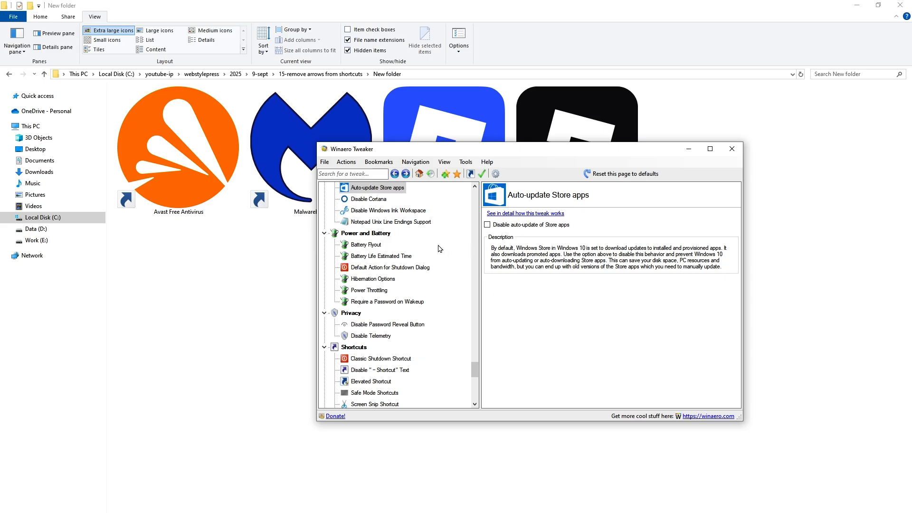
Step: In Winaero Tweaker, search for "short" and open the Shortcut Arrow tweak in the Shortcuts category
{"action": "left_click", "coordinate": [367, 174]}
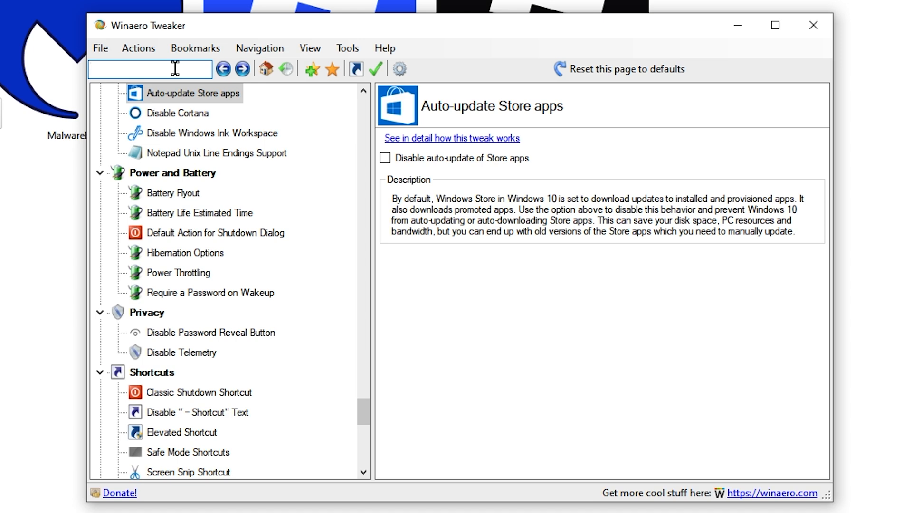
{"action": "type", "text": "short"}
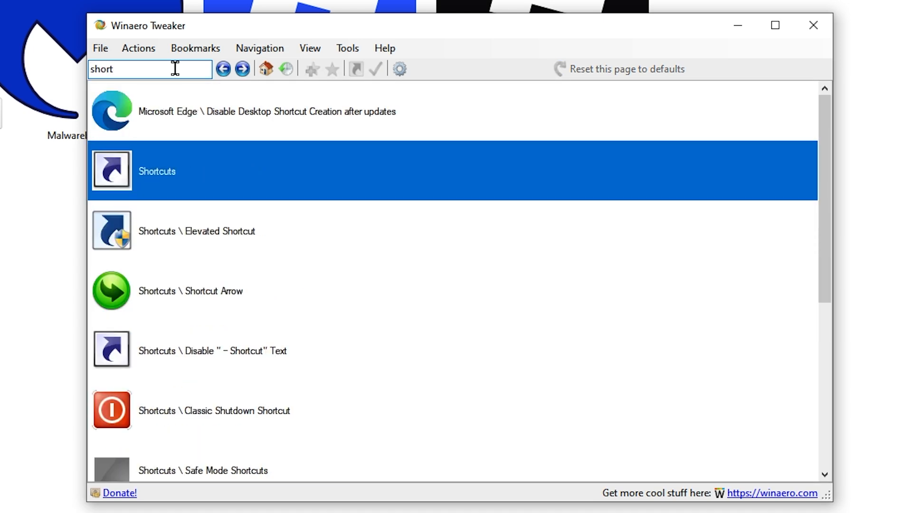
{"action": "left_click", "coordinate": [317, 169]}
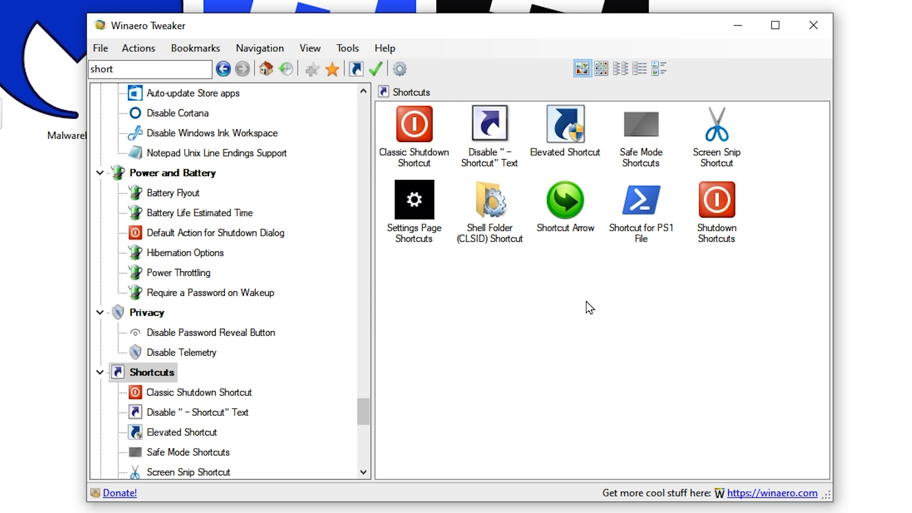
{"action": "left_click", "coordinate": [567, 202]}
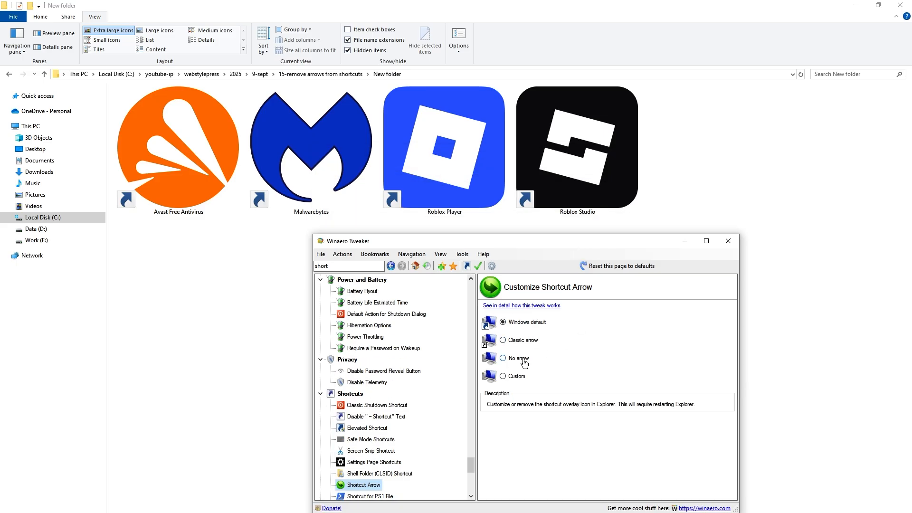
Step: Set the shortcut arrow to No arrow, restart Explorer, and check the four shortcuts in the folder
{"action": "left_click", "coordinate": [522, 364]}
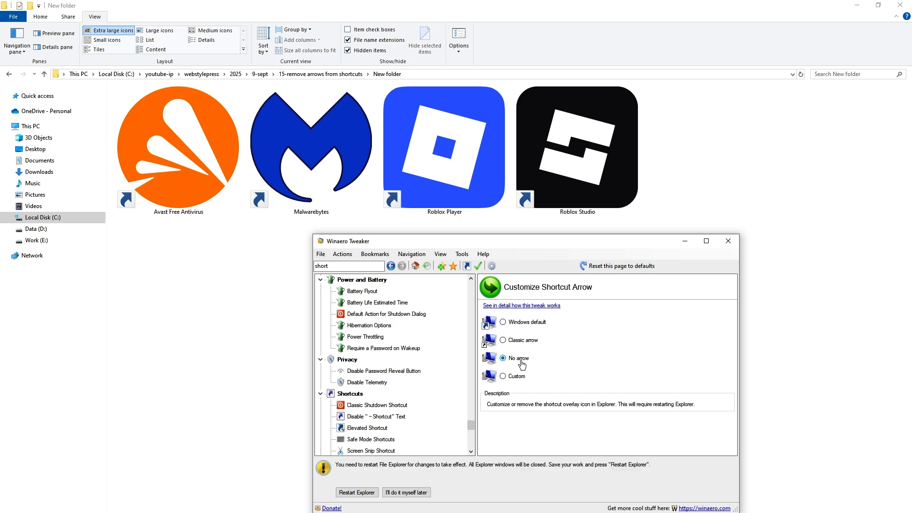
{"action": "left_click", "coordinate": [349, 495]}
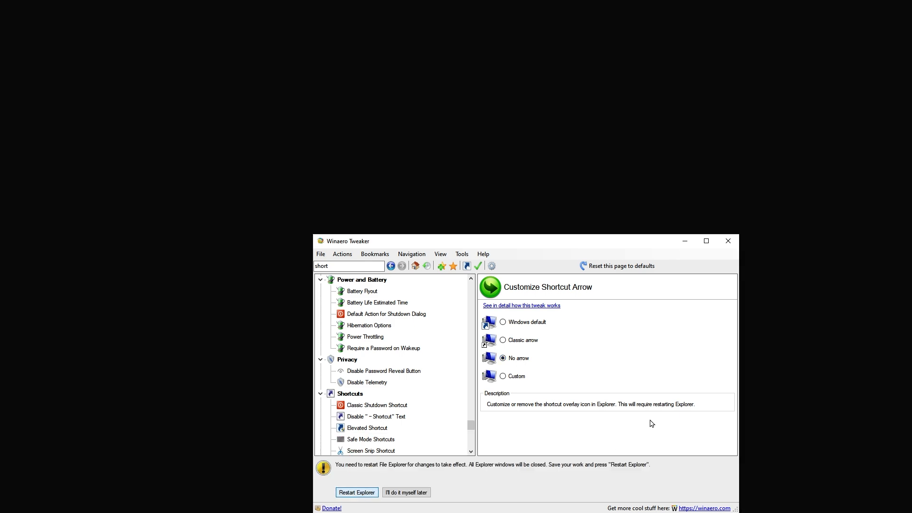
{"action": "left_click_drag", "start_coordinate": [641, 313], "coordinate": [192, 147]}
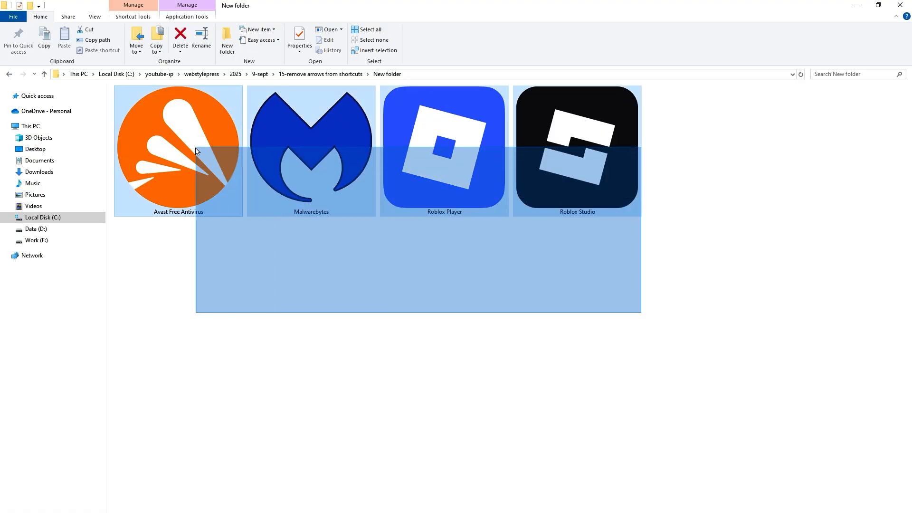
{"action": "left_click", "coordinate": [494, 305]}
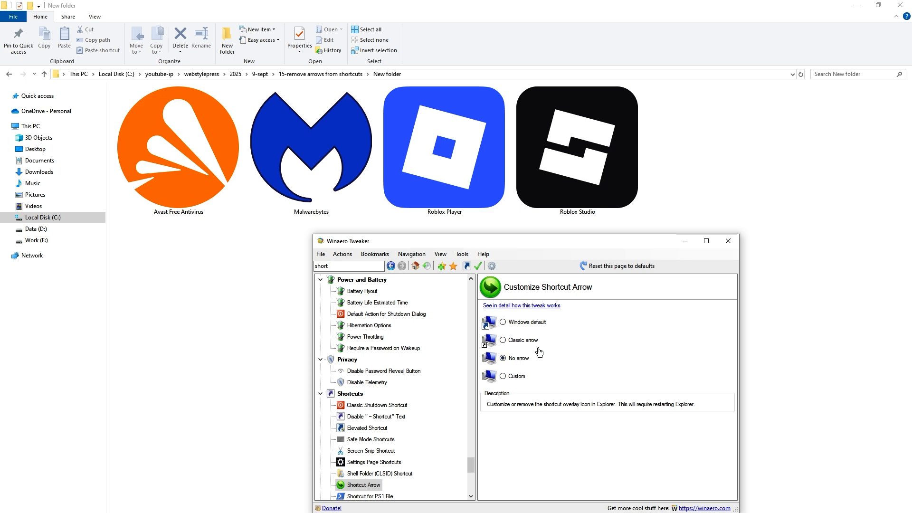
Step: Set the shortcut arrow back to Windows default, restart Explorer, and check the four shortcuts again
{"action": "left_click", "coordinate": [518, 323]}
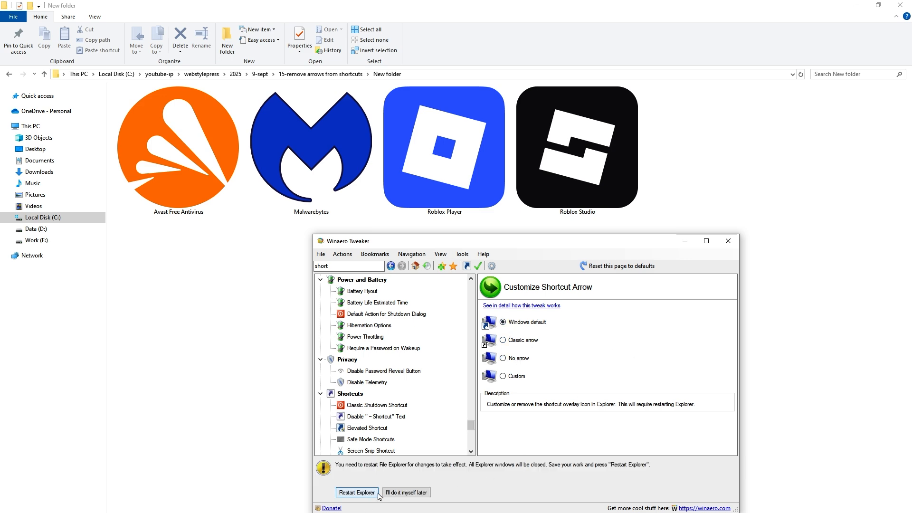
{"action": "left_click_drag", "start_coordinate": [447, 242], "coordinate": [452, 128]}
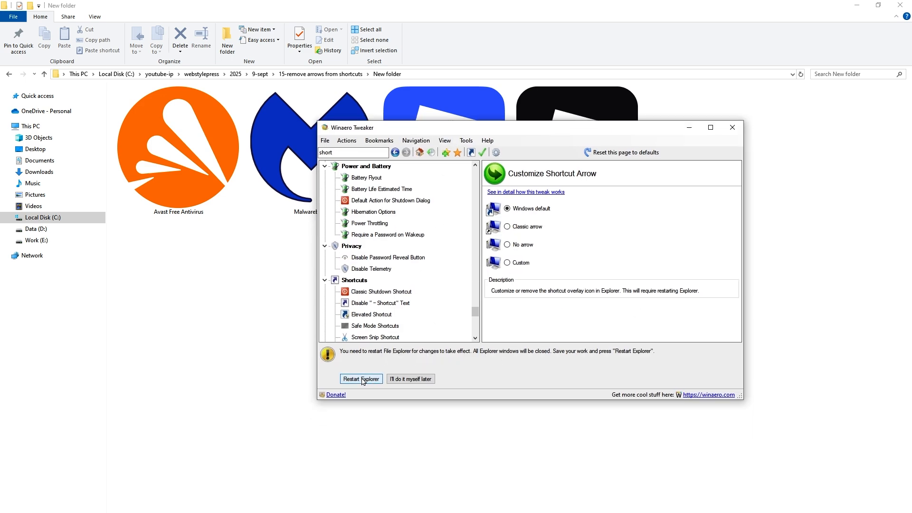
{"action": "left_click", "coordinate": [371, 380]}
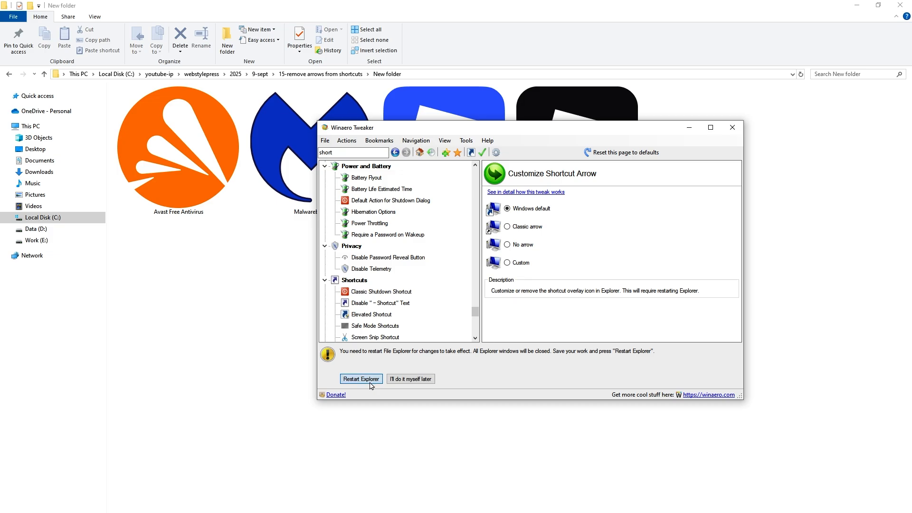
{"action": "left_click_drag", "start_coordinate": [821, 356], "coordinate": [173, 150]}
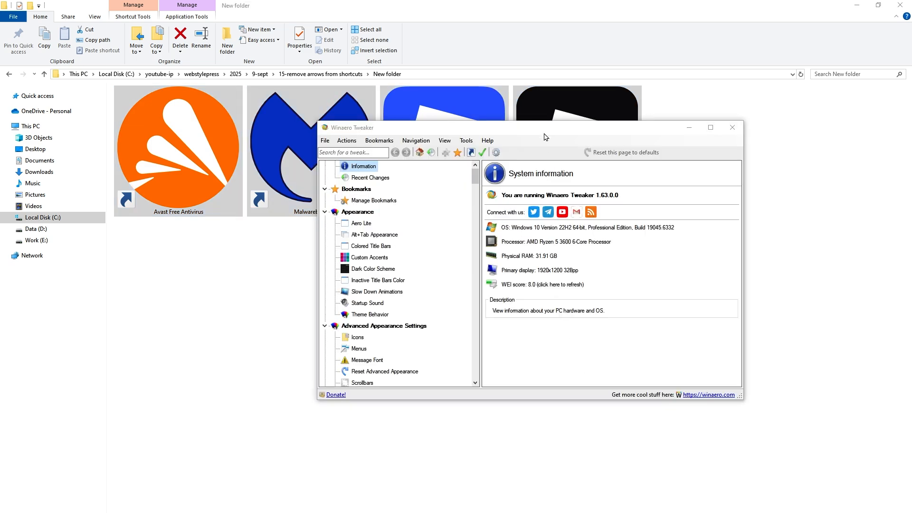
Step: Move the Winaero Tweaker window below the shortcuts, search for "short", and open the Shortcut Arrow tweak
{"action": "left_click_drag", "start_coordinate": [545, 132], "coordinate": [475, 240]}
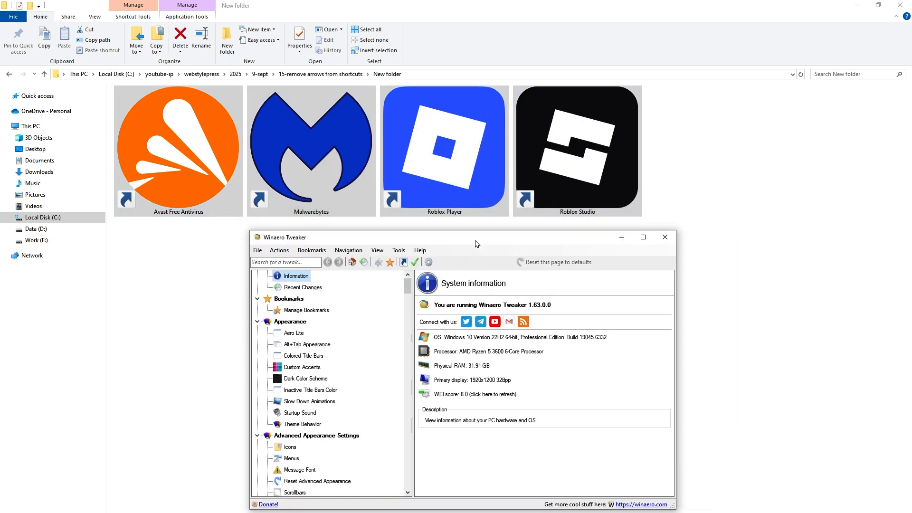
{"action": "left_click", "coordinate": [277, 262]}
{"action": "type", "text": "short"}
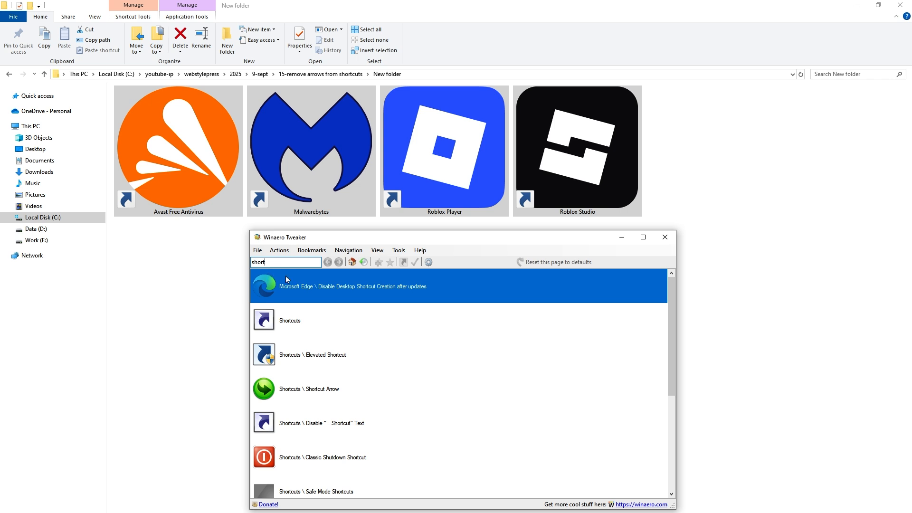
{"action": "left_click", "coordinate": [370, 326]}
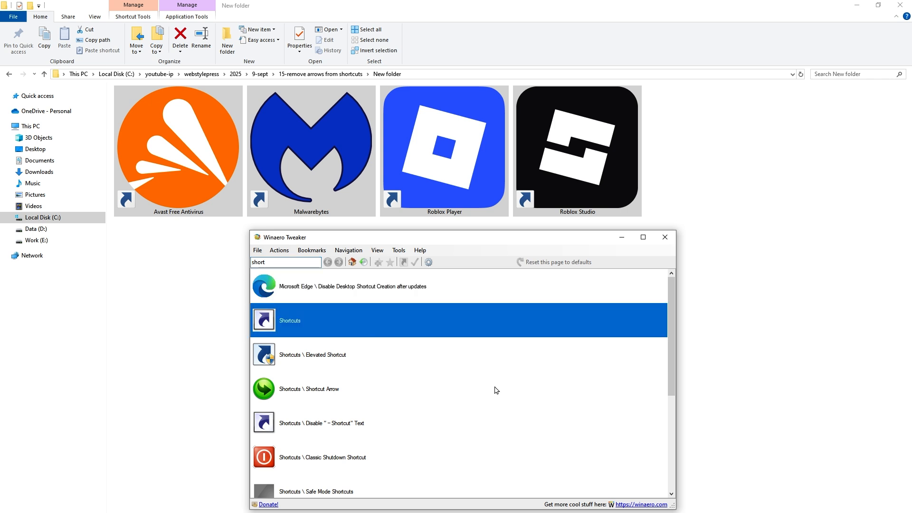
{"action": "double_click", "coordinate": [523, 334]}
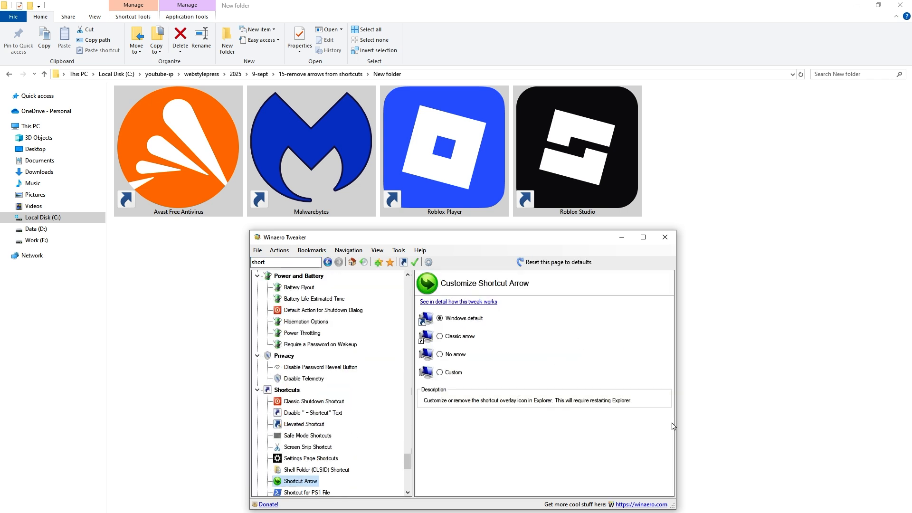